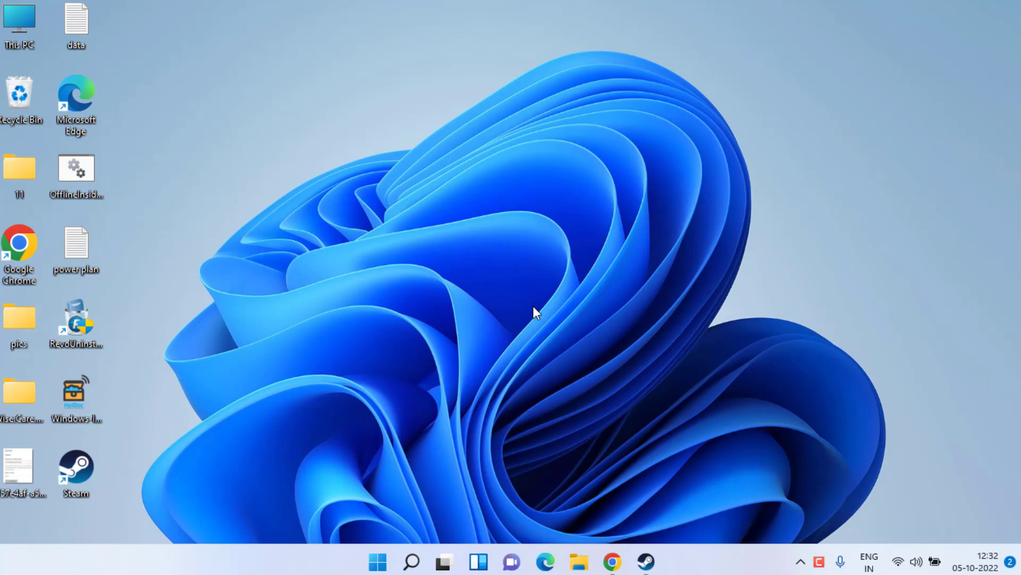
Check Windows Update in Settings for pending updates, then close Settings.
{"action": "key", "text": "super+i"}
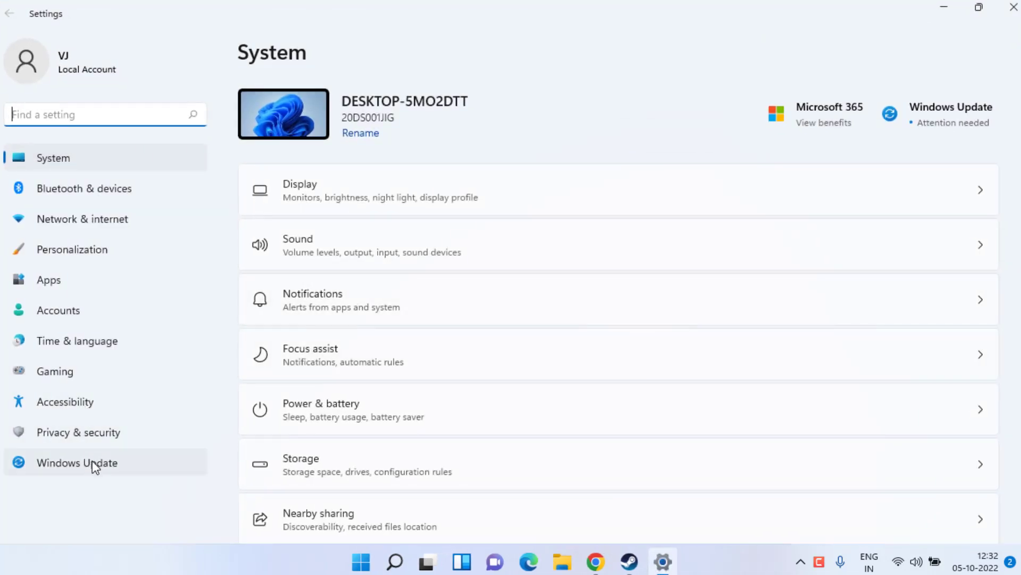
{"action": "left_click", "coordinate": [92, 461]}
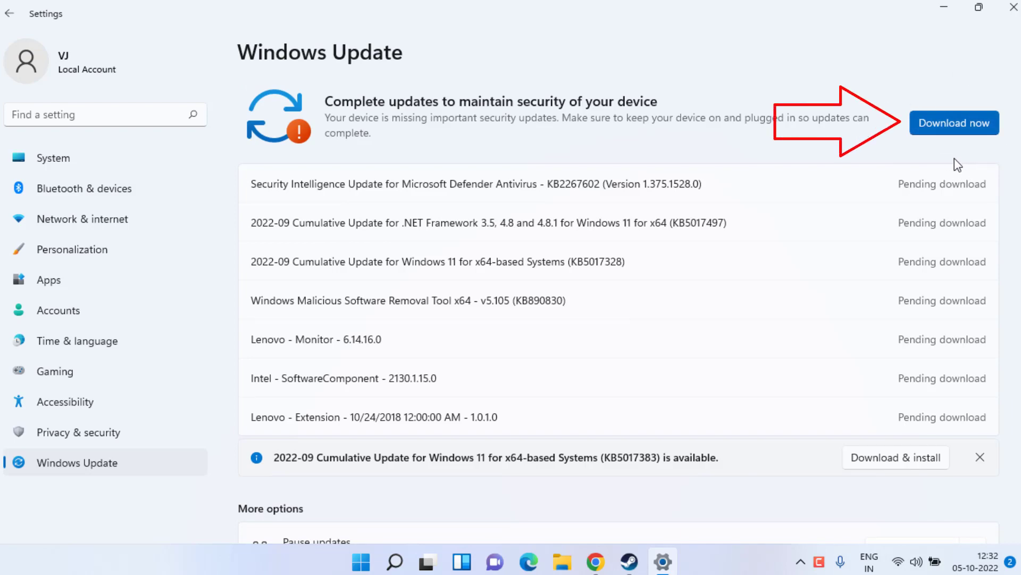
{"action": "left_click", "coordinate": [1013, 8]}
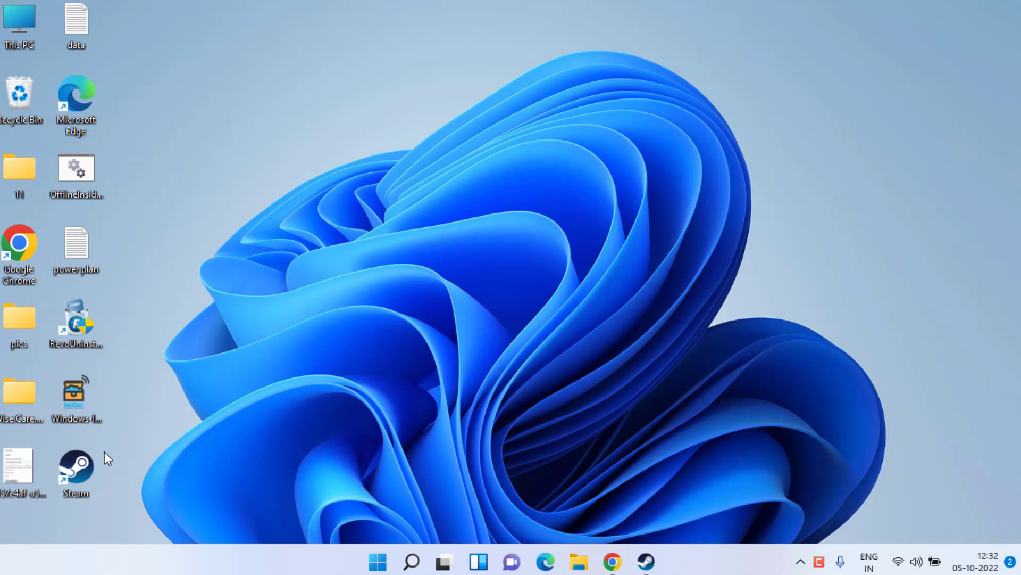
Enable 'Run this program as an administrator' in the Steam shortcut's Compatibility properties.
{"action": "right_click", "coordinate": [82, 467]}
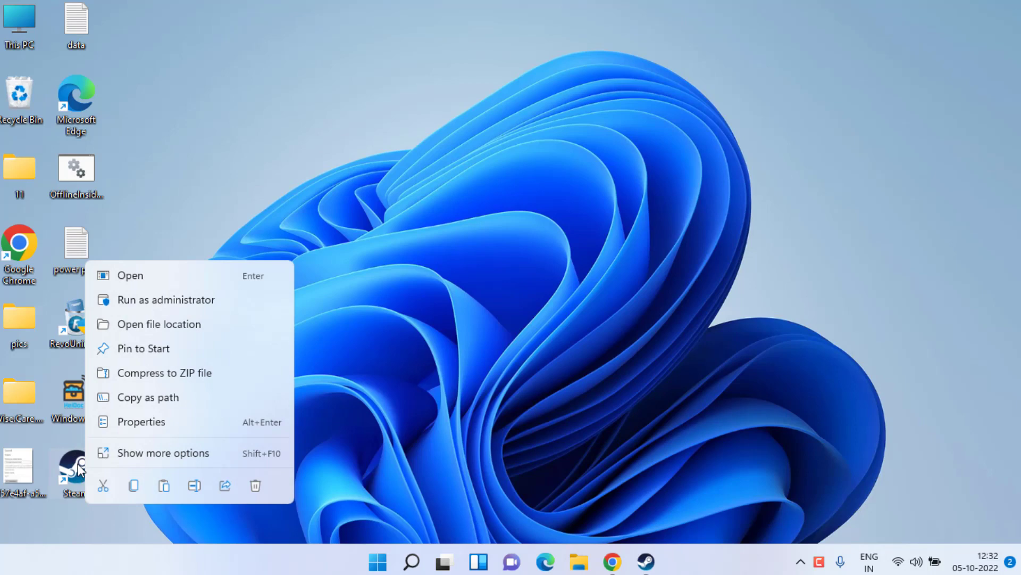
{"action": "left_click", "coordinate": [162, 421]}
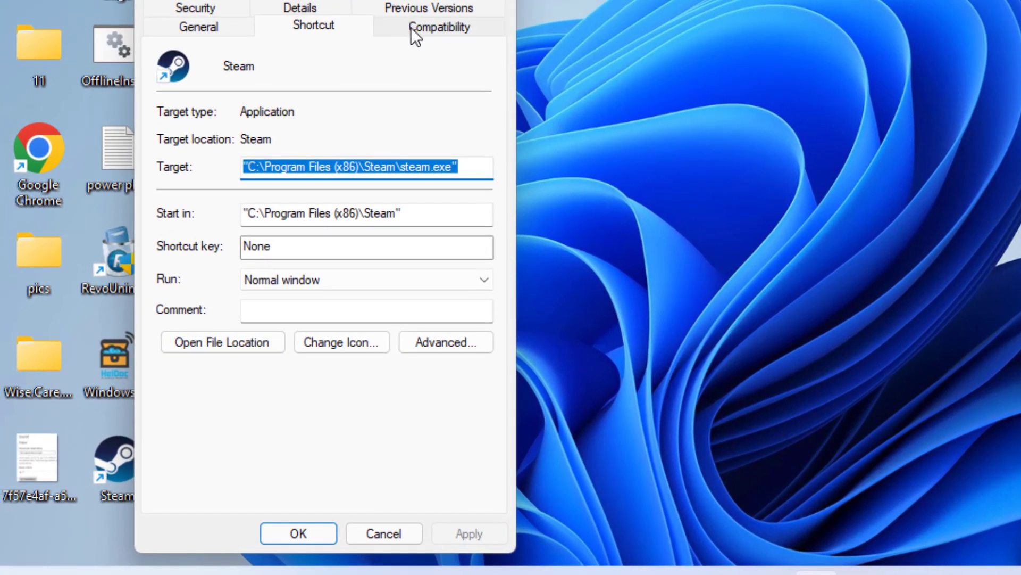
{"action": "left_click", "coordinate": [287, 155]}
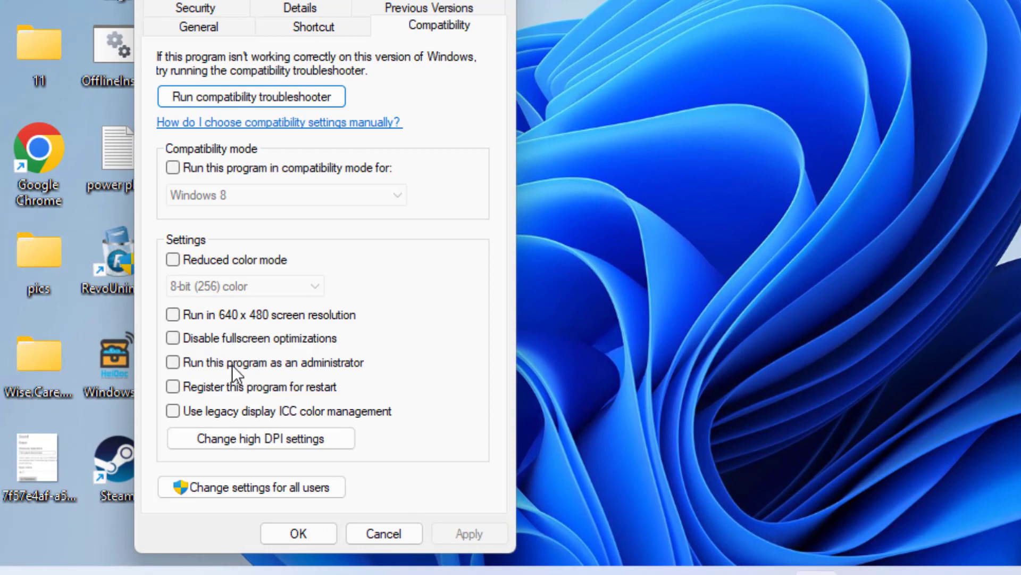
{"action": "left_click", "coordinate": [174, 363]}
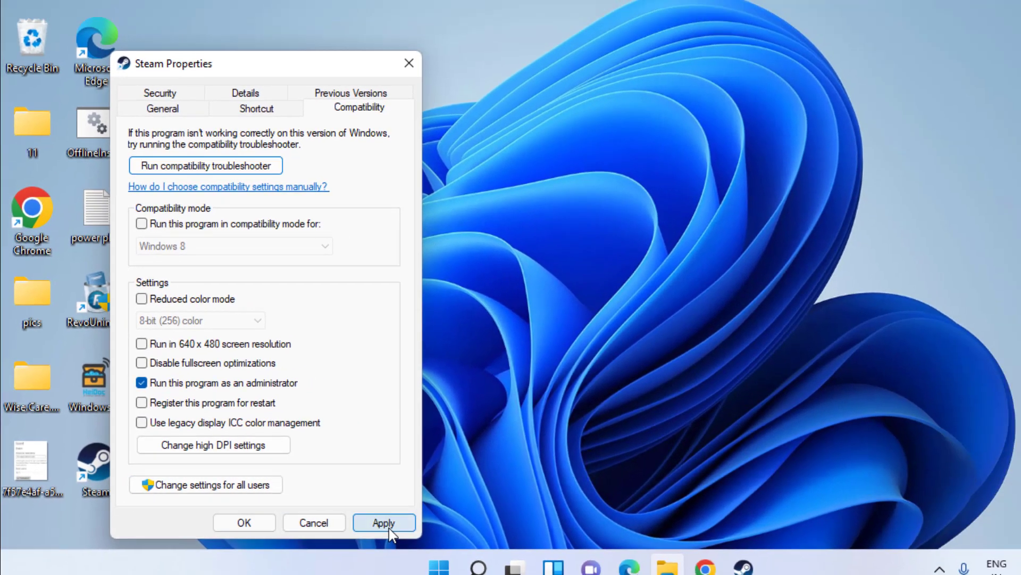
{"action": "left_click", "coordinate": [471, 536]}
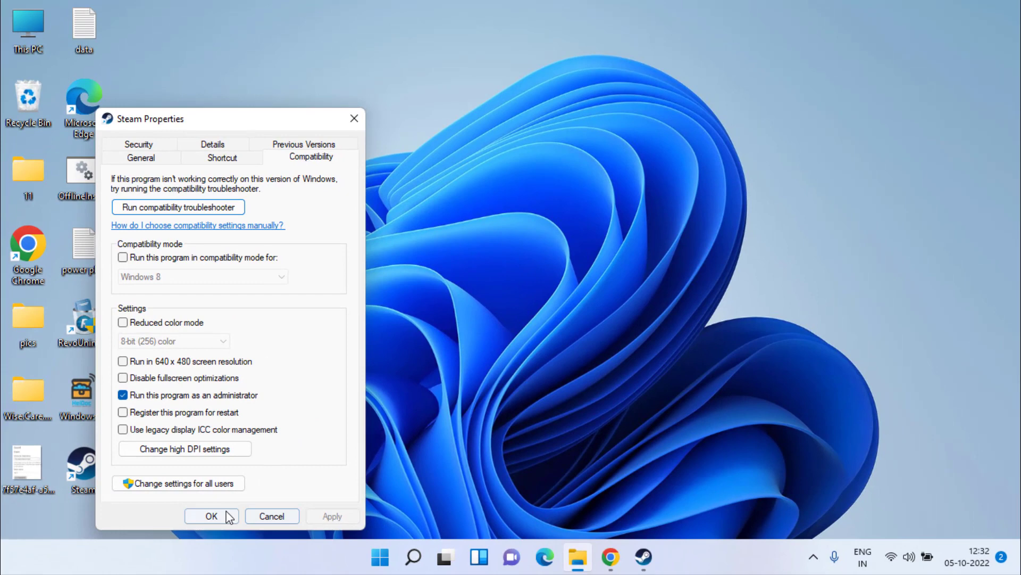
{"action": "left_click", "coordinate": [227, 515]}
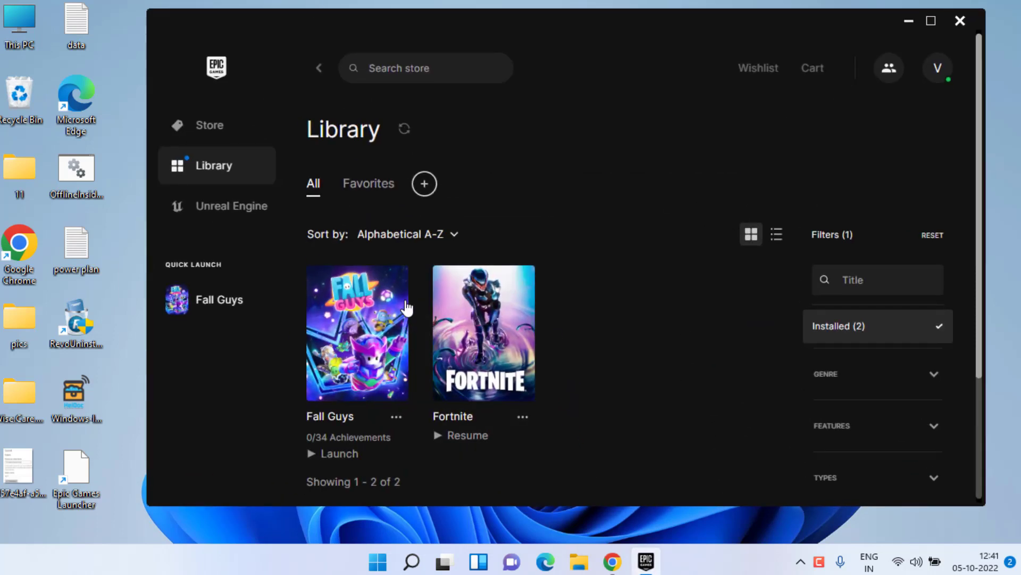
Start verifying Fall Guys files from the Epic Library's Manage options, then minimize the launcher.
{"action": "left_click", "coordinate": [205, 169]}
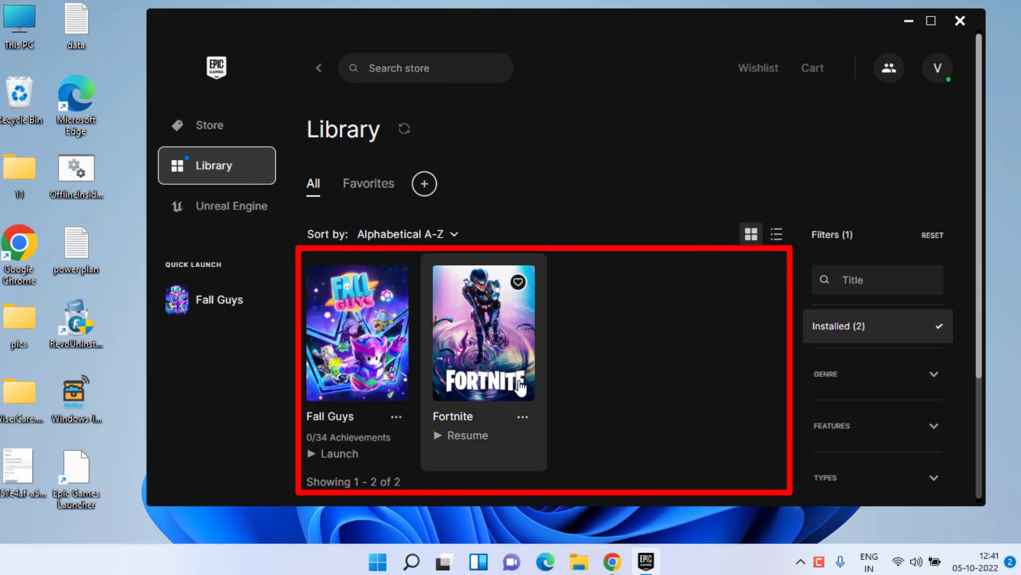
{"action": "left_click", "coordinate": [396, 417]}
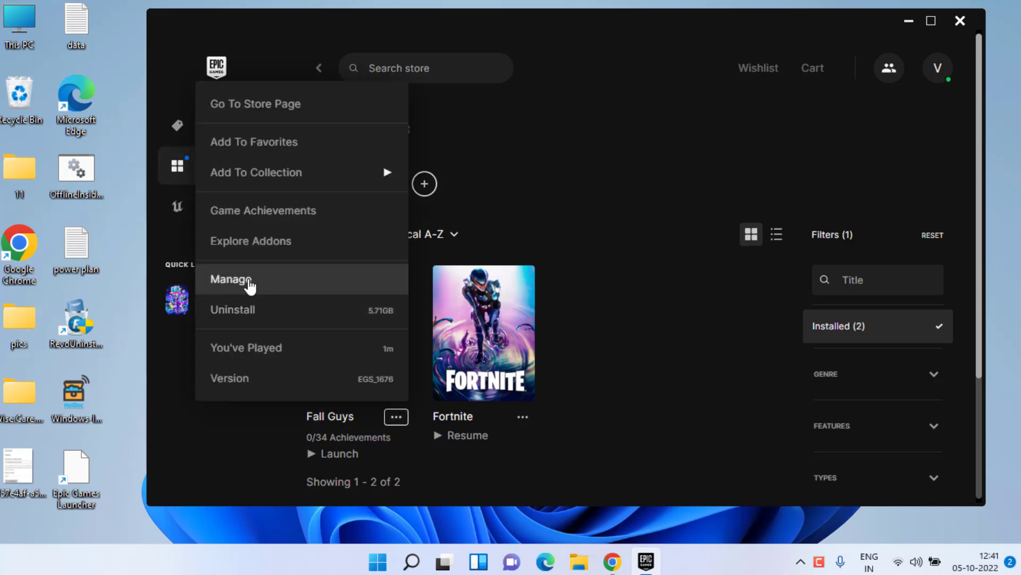
{"action": "left_click", "coordinate": [263, 293]}
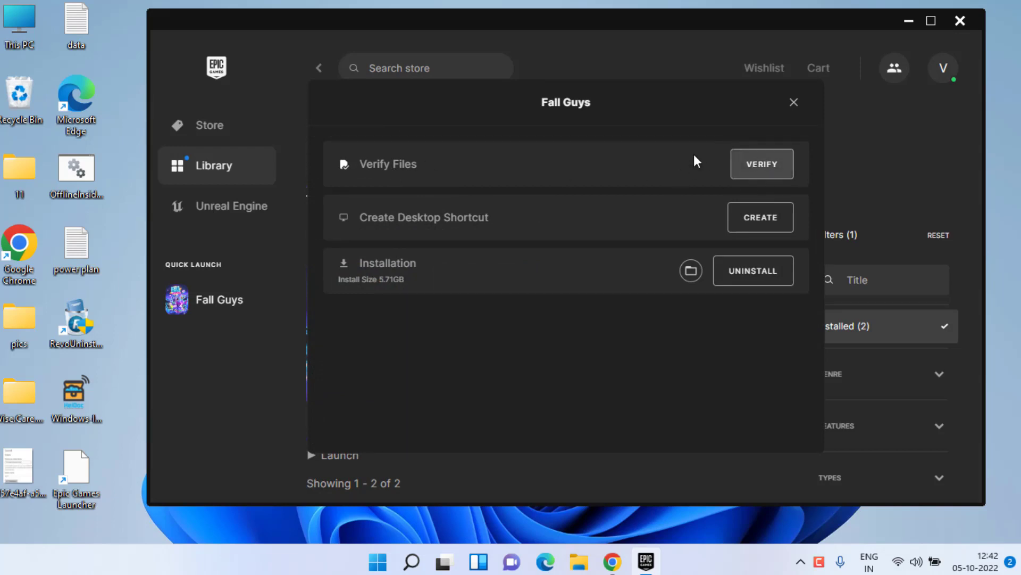
{"action": "left_click", "coordinate": [762, 165]}
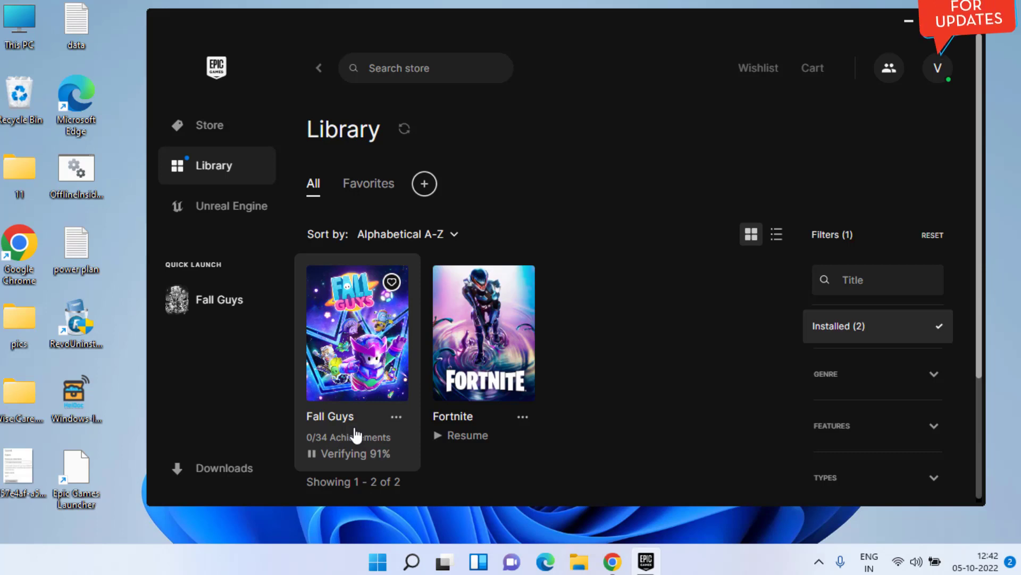
{"action": "left_click", "coordinate": [909, 22]}
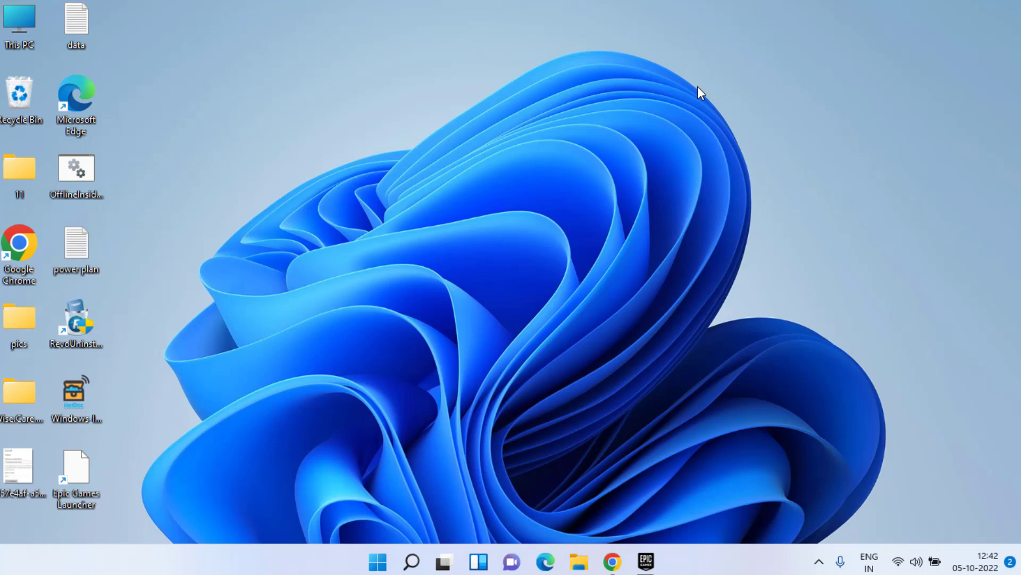
Download vc_redist.x86.exe from the Microsoft Learn page and save it to the Desktop.
{"action": "left_click", "coordinate": [612, 561]}
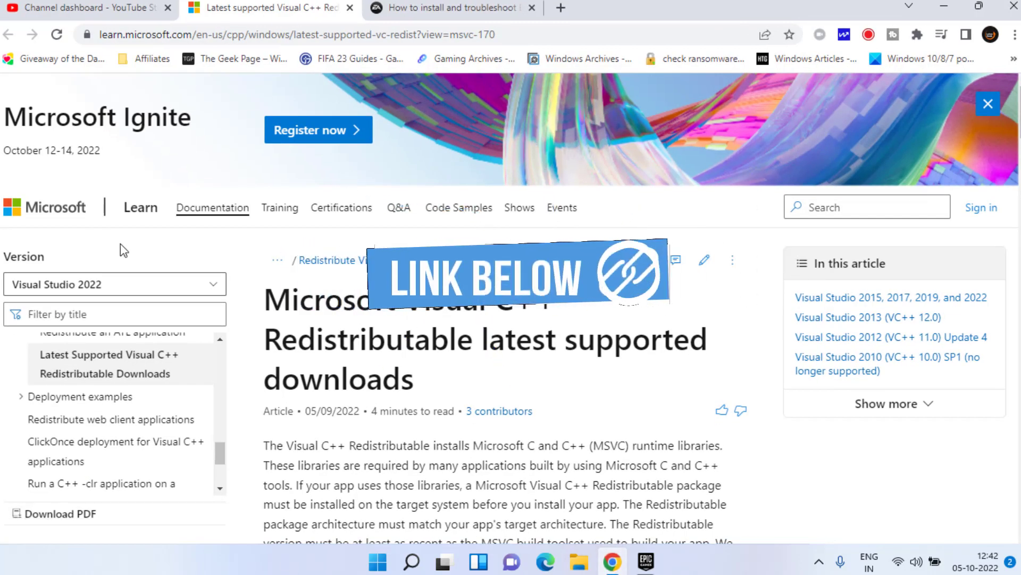
{"action": "left_click_drag", "start_coordinate": [264, 292], "coordinate": [454, 368]}
{"action": "left_click", "coordinate": [455, 369]}
{"action": "scroll", "coordinate": [492, 319], "scroll_direction": "down", "scroll_amount": 10}
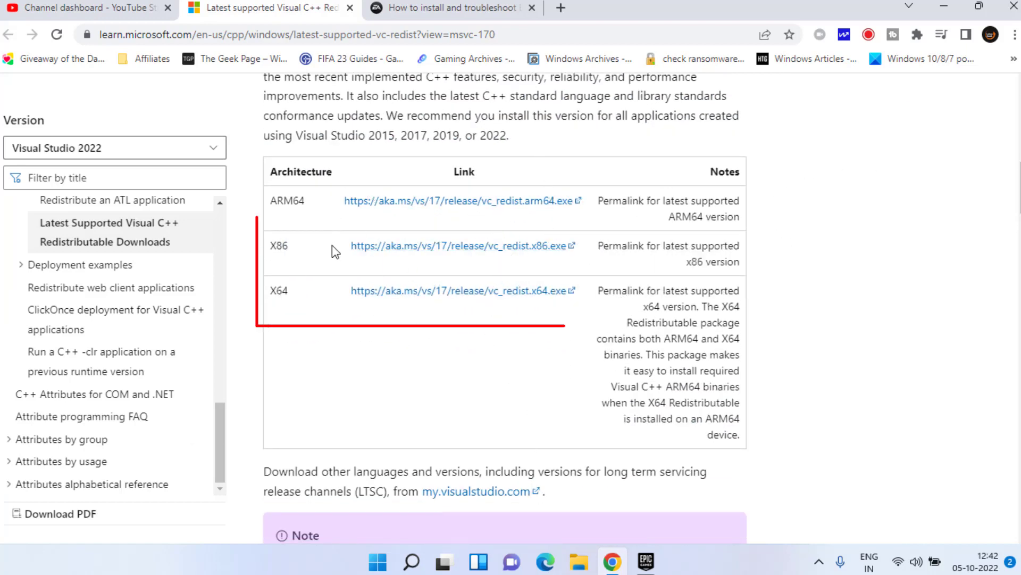
{"action": "left_click_drag", "start_coordinate": [347, 246], "coordinate": [702, 246]}
{"action": "left_click_drag", "start_coordinate": [345, 296], "coordinate": [588, 310]}
{"action": "left_click", "coordinate": [503, 372]}
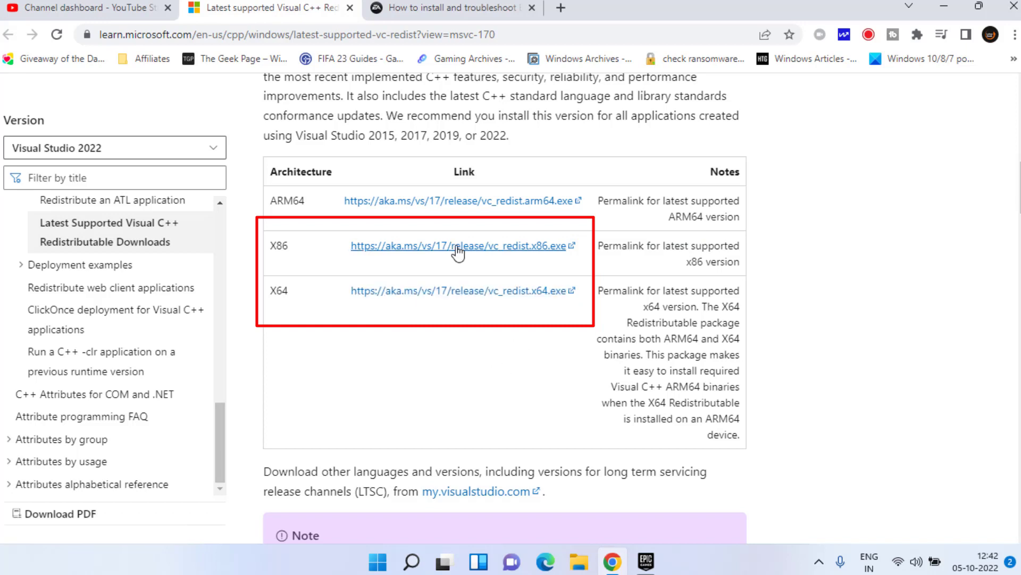
{"action": "left_click", "coordinate": [456, 250]}
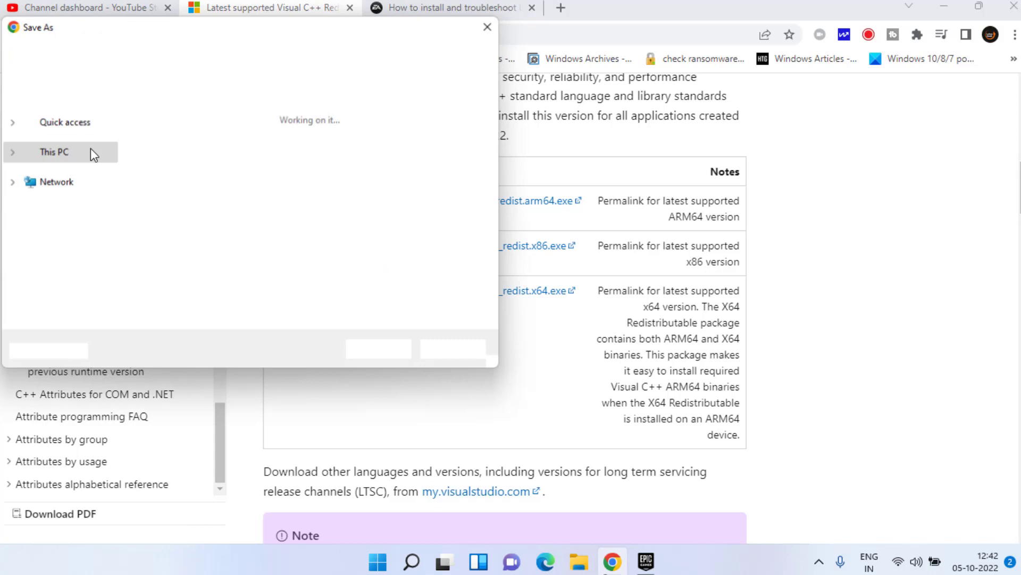
{"action": "left_click", "coordinate": [60, 145]}
{"action": "left_click", "coordinate": [371, 352]}
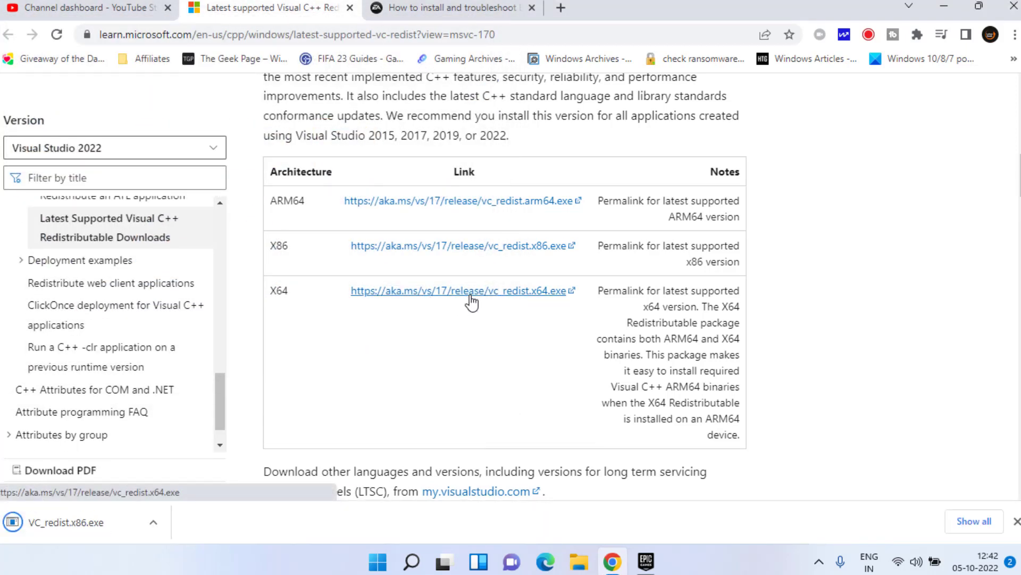
Save vc_redist.x64.exe to the Desktop, minimize Chrome and arrange both installer icons.
{"action": "left_click", "coordinate": [468, 300]}
{"action": "left_click", "coordinate": [272, 299]}
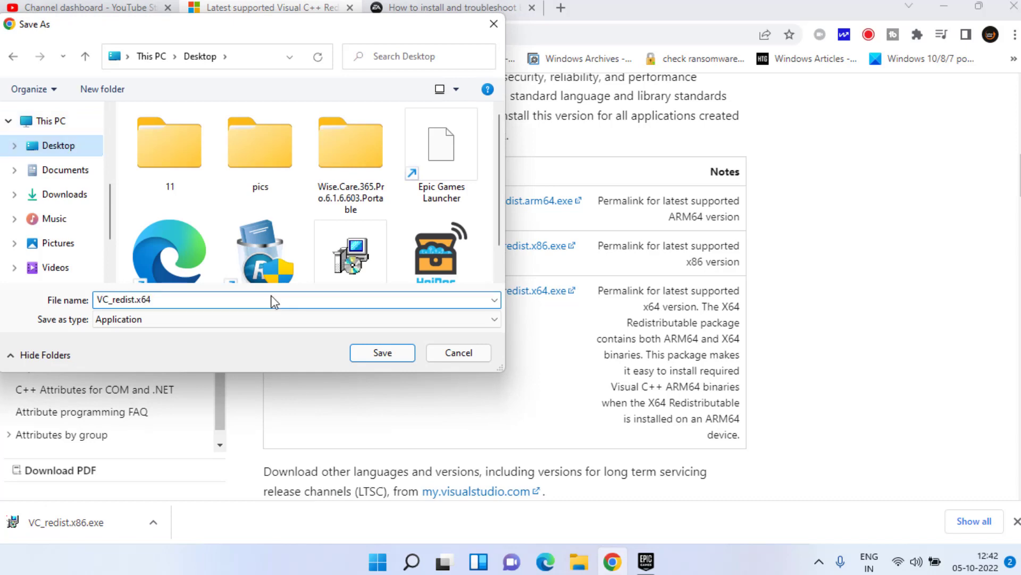
{"action": "left_click", "coordinate": [380, 356]}
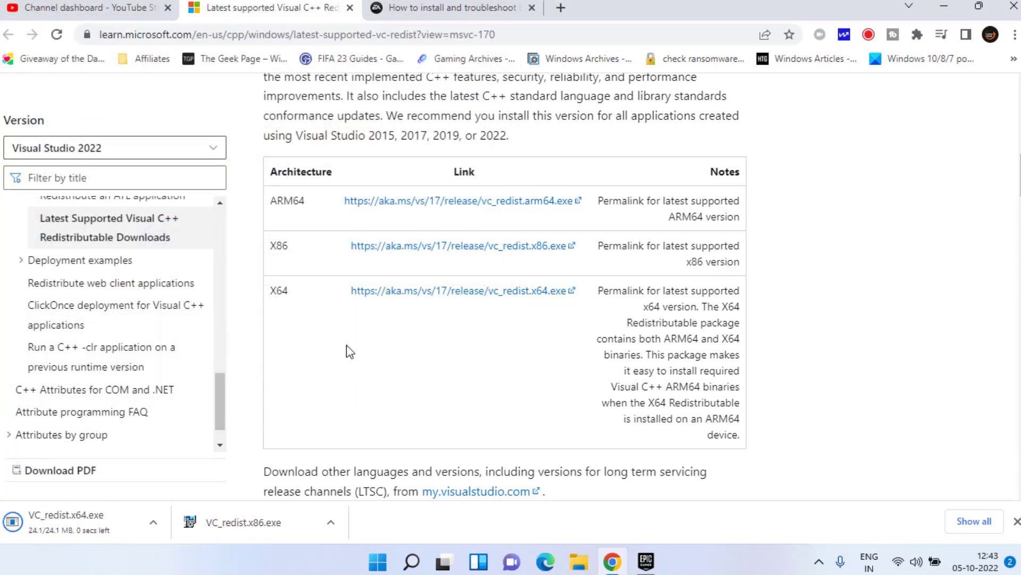
{"action": "left_click", "coordinate": [944, 7]}
{"action": "left_click_drag", "start_coordinate": [195, 7], "coordinate": [118, 187]}
{"action": "left_click_drag", "start_coordinate": [134, 120], "coordinate": [362, 122]}
{"action": "left_click", "coordinate": [474, 242]}
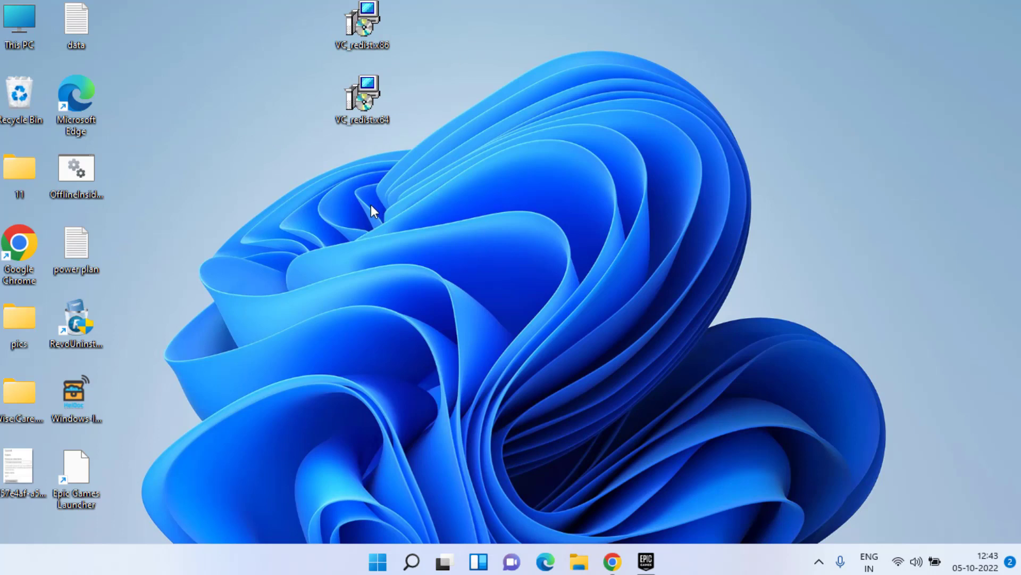
Run the x64 Visual C++ 2015-2022 installer, accept the license, install, and minimize its progress window.
{"action": "double_click", "coordinate": [376, 101]}
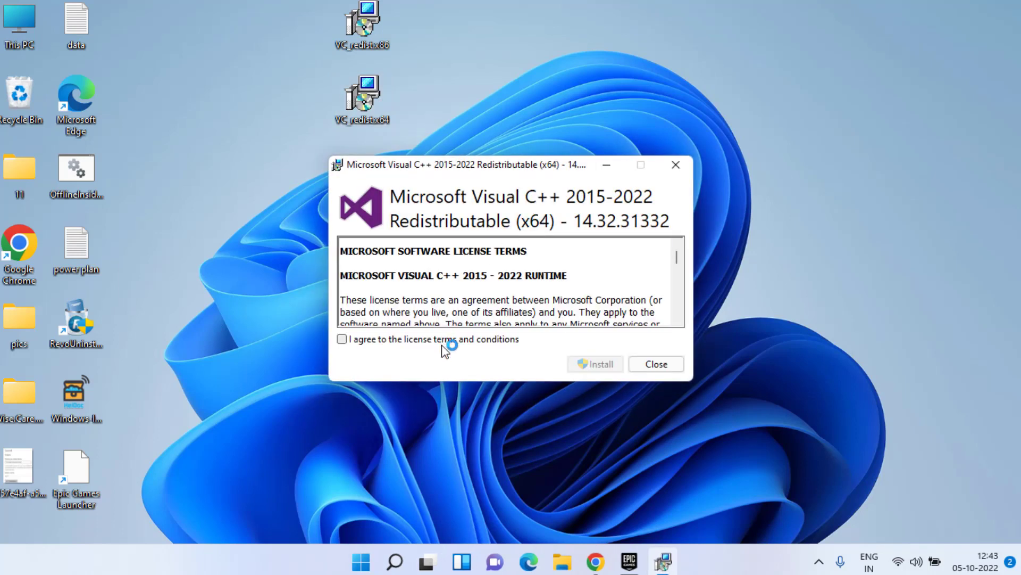
{"action": "left_click", "coordinate": [450, 340]}
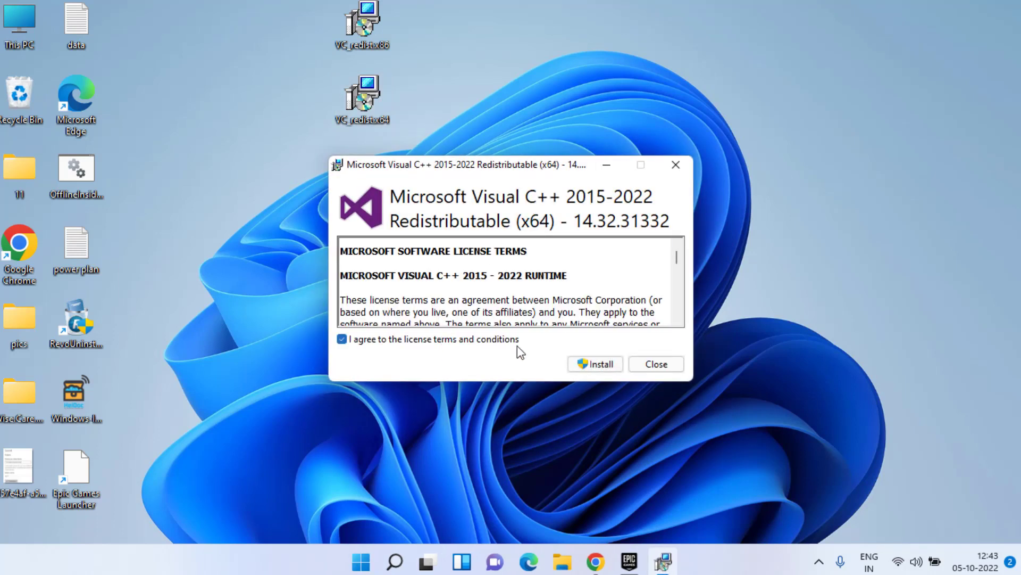
{"action": "left_click", "coordinate": [596, 367]}
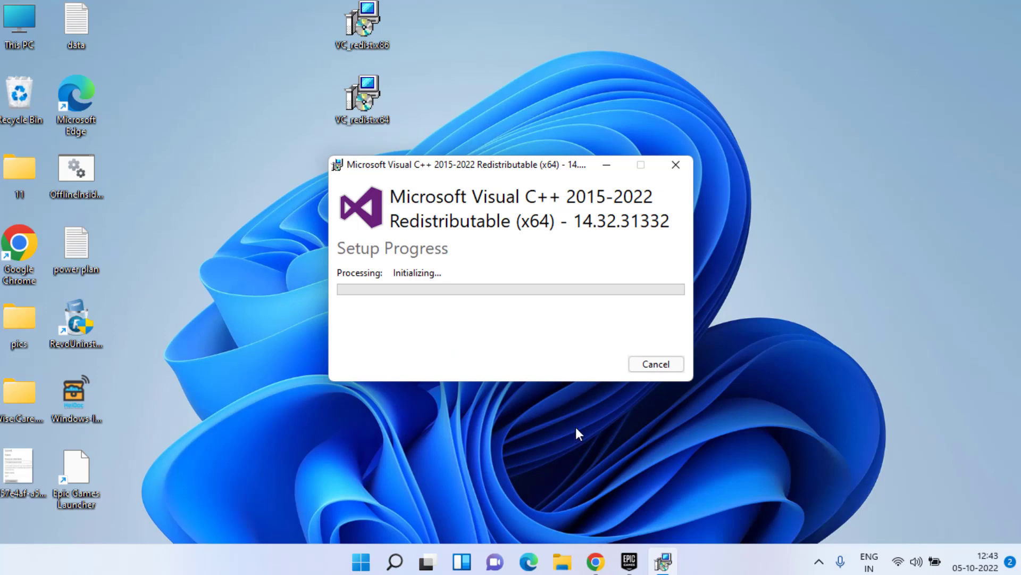
{"action": "left_click", "coordinate": [605, 165]}
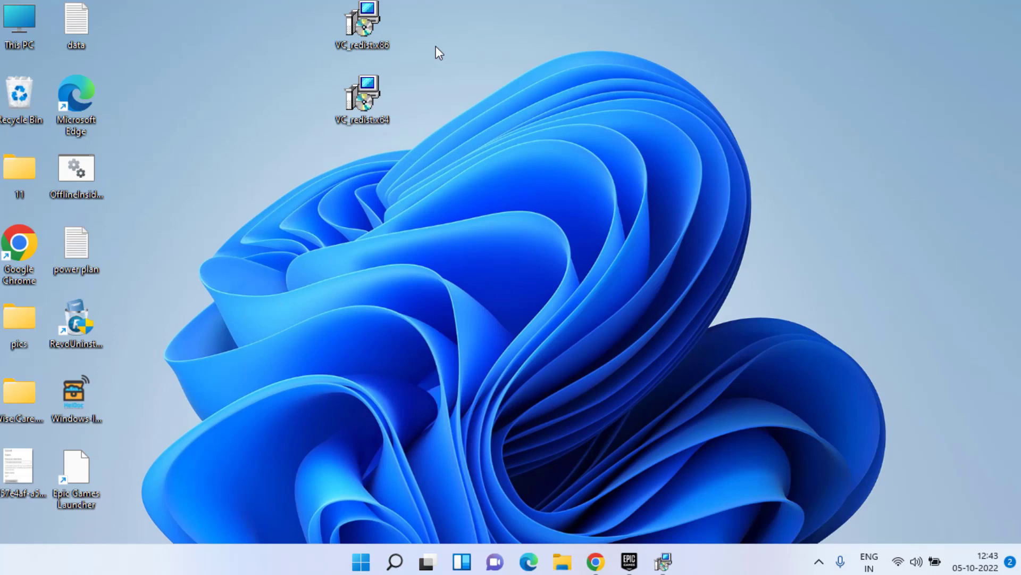
{"action": "left_click_drag", "start_coordinate": [436, 1], "coordinate": [336, 155]}
Browse File Explorer to C:\Program Files\EA\AC and select EAAntiCheat.Installer.
{"action": "key", "text": "super+e"}
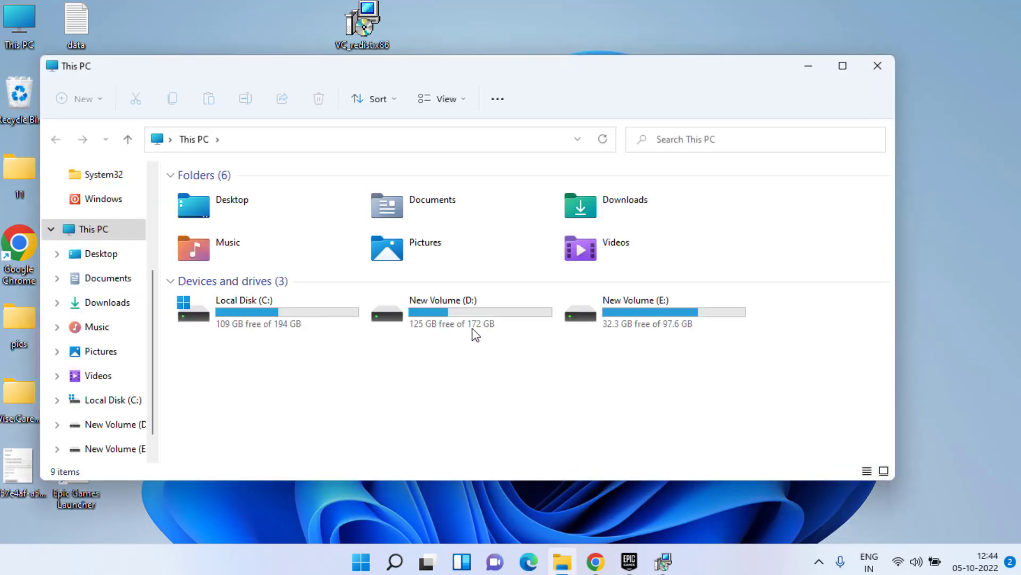
{"action": "left_click", "coordinate": [306, 307]}
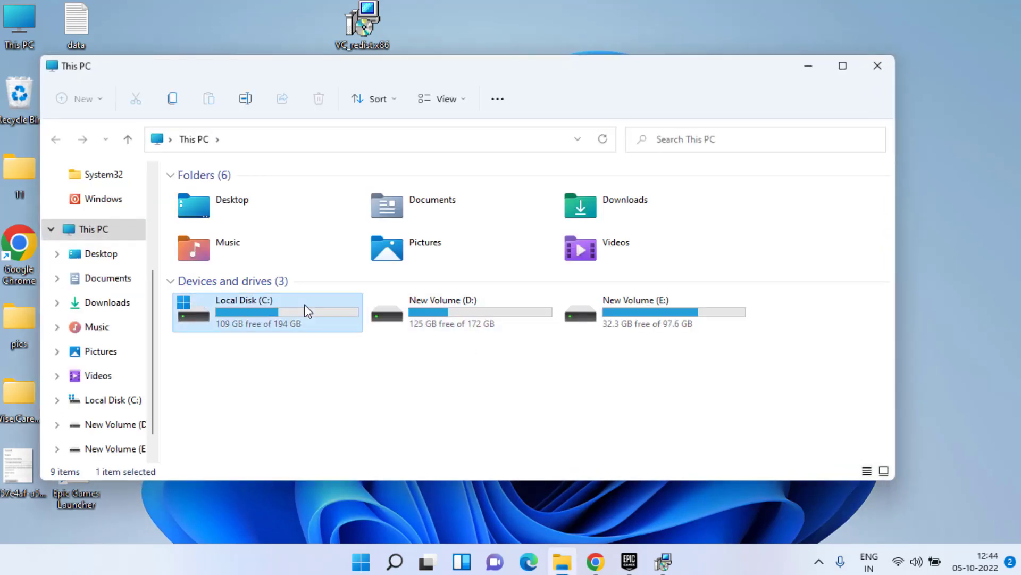
{"action": "double_click", "coordinate": [272, 321]}
{"action": "scroll", "coordinate": [248, 365], "scroll_direction": "down", "scroll_amount": 4}
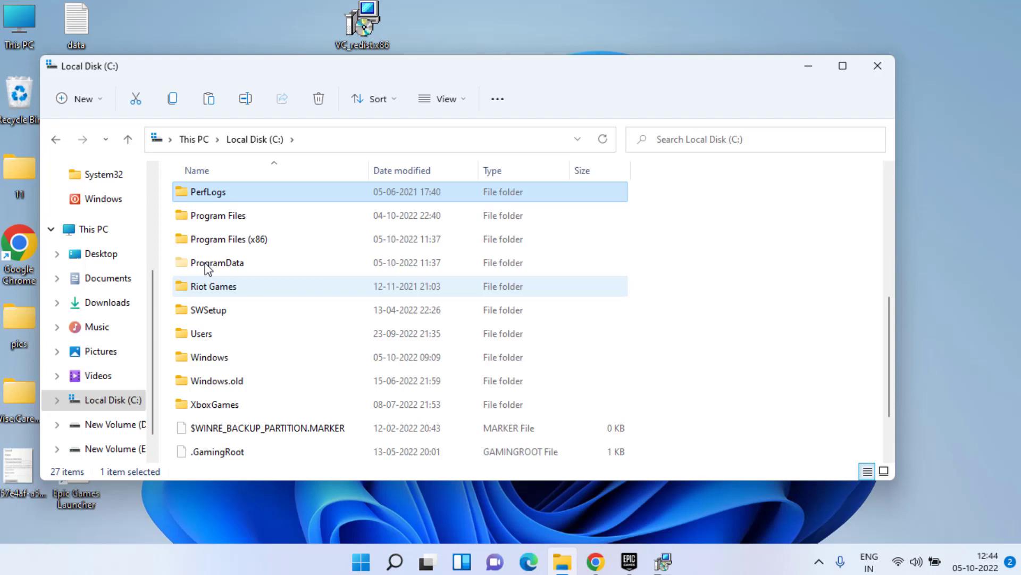
{"action": "double_click", "coordinate": [230, 213]}
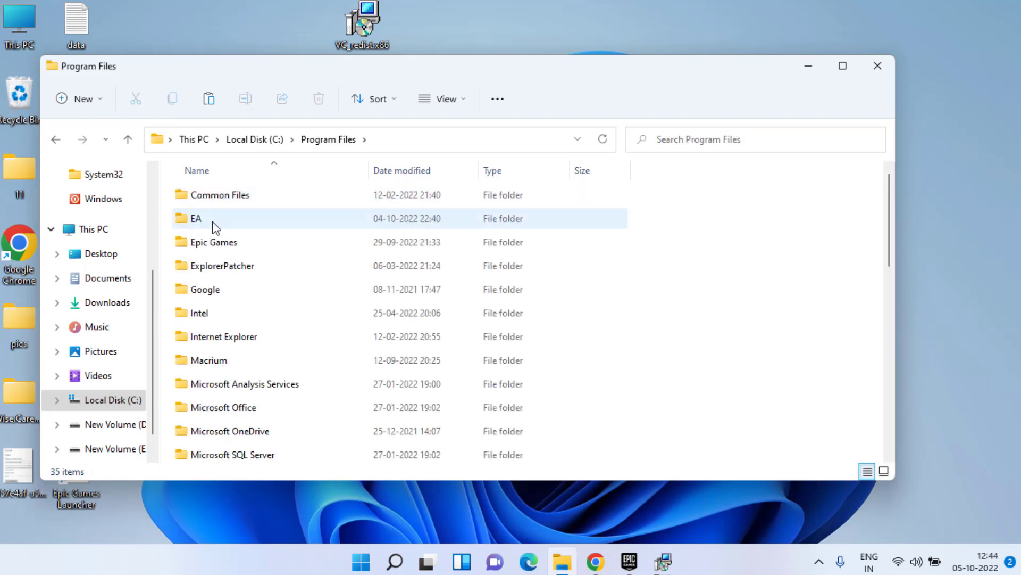
{"action": "double_click", "coordinate": [212, 221]}
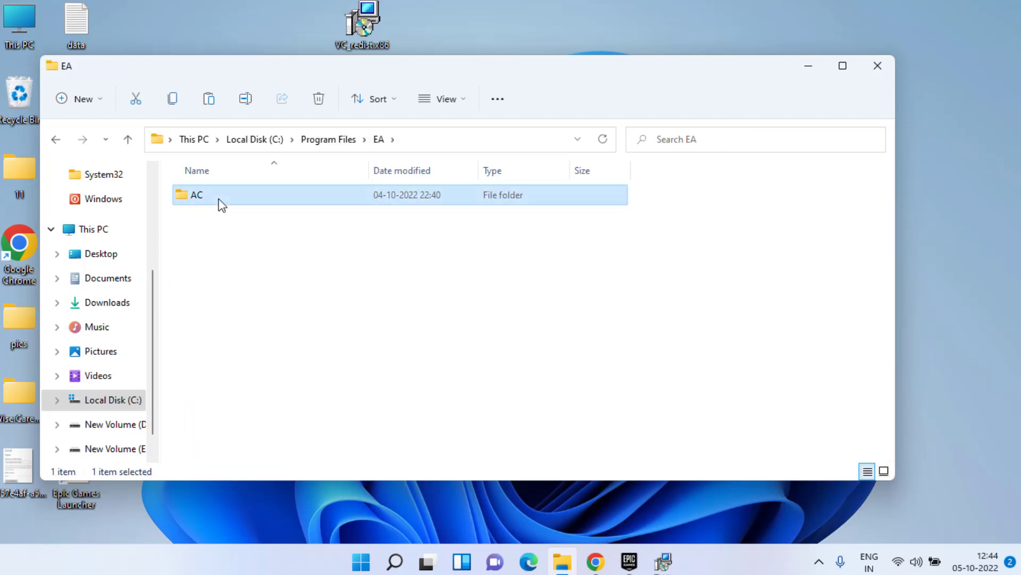
{"action": "double_click", "coordinate": [212, 199]}
{"action": "left_click", "coordinate": [227, 244]}
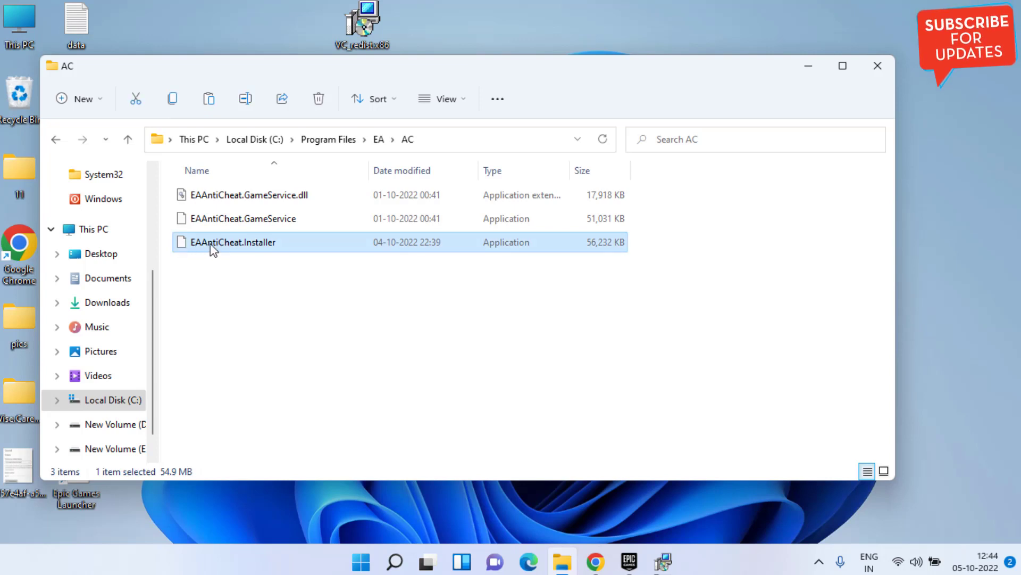
Uninstall EA AntiCheat for the installed FIFA 23 via EAAntiCheat.Installer, then close the setup and Explorer.
{"action": "double_click", "coordinate": [251, 244]}
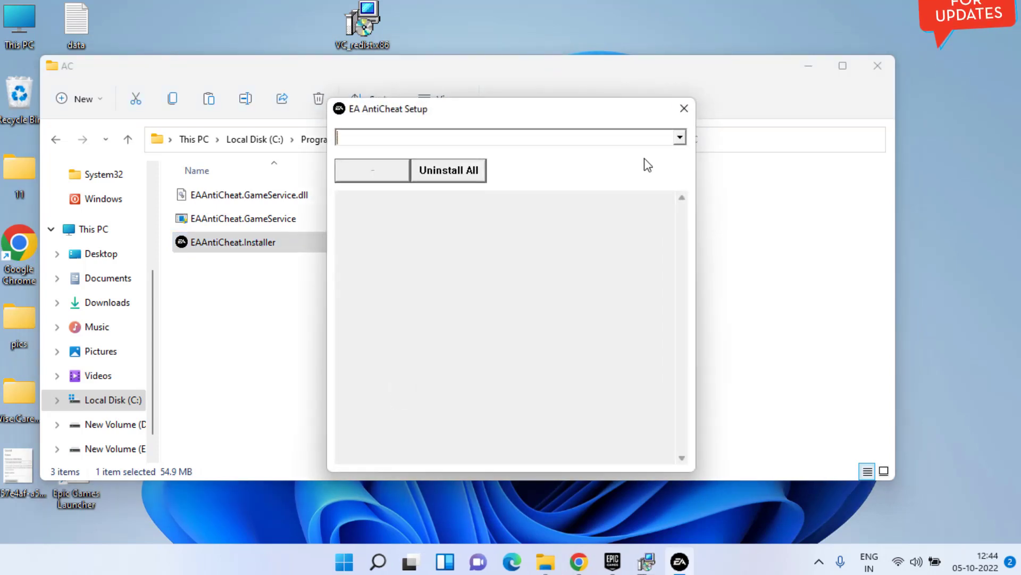
{"action": "left_click", "coordinate": [679, 138]}
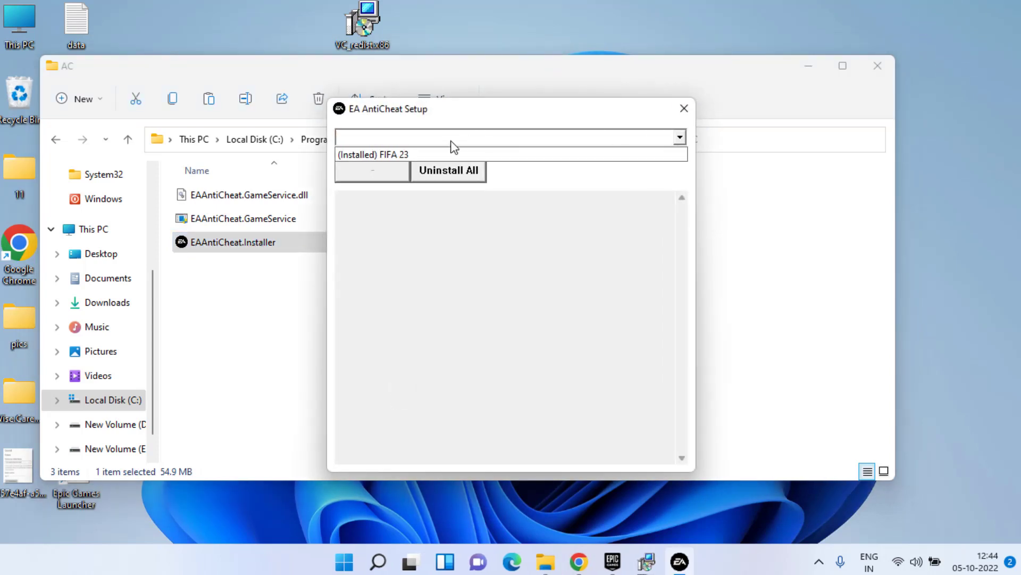
{"action": "left_click", "coordinate": [420, 151]}
{"action": "left_click", "coordinate": [387, 163]}
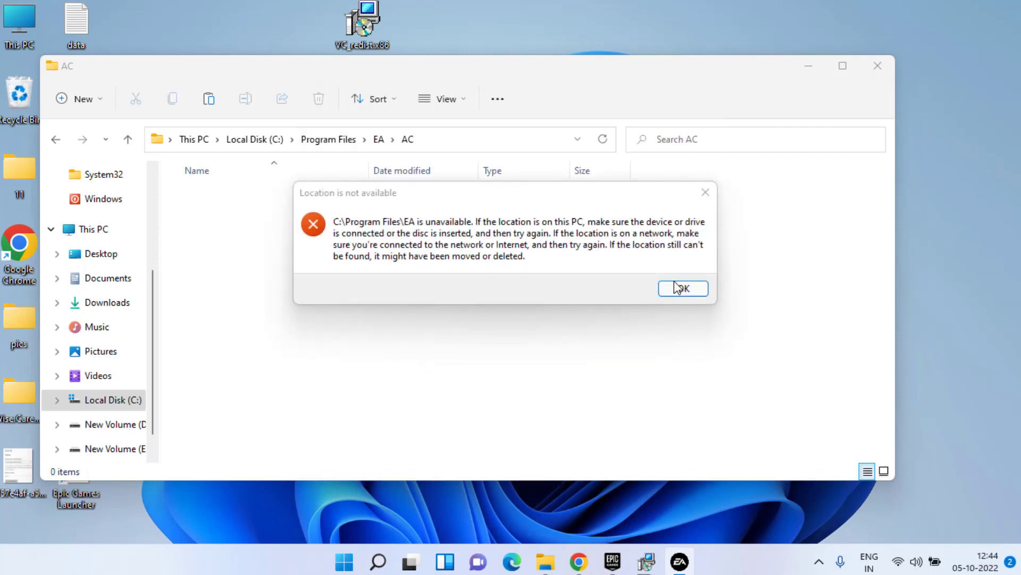
{"action": "left_click", "coordinate": [682, 288]}
{"action": "left_click", "coordinate": [874, 69]}
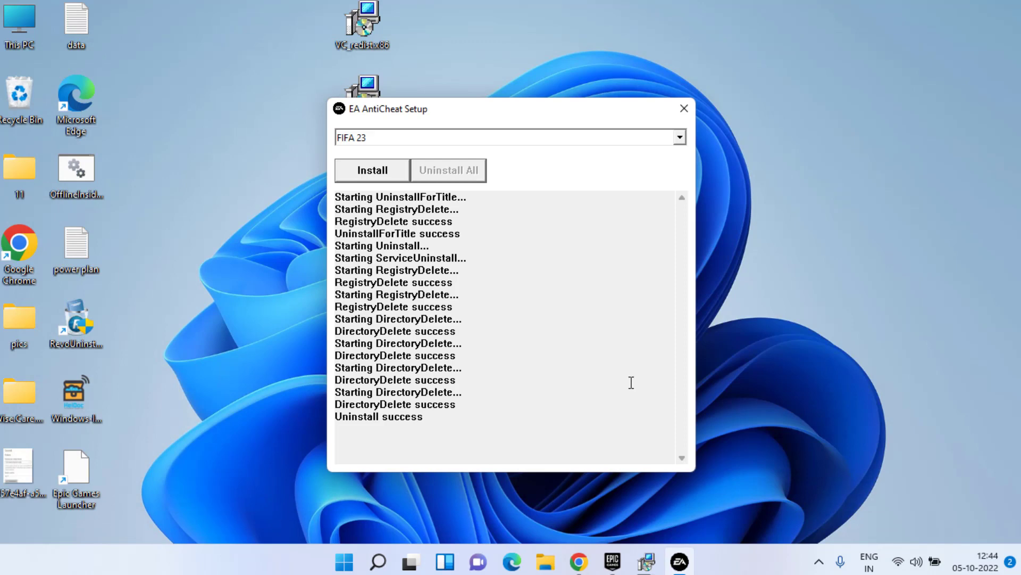
{"action": "left_click", "coordinate": [684, 109]}
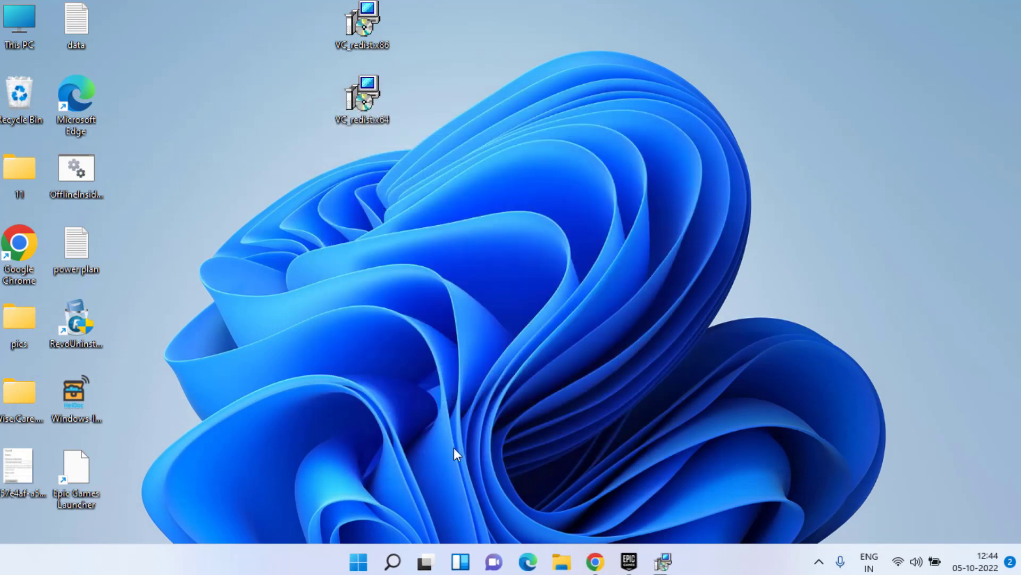
Download the EA anticheat installer from the EA Help page to the Desktop and launch it.
{"action": "left_click", "coordinate": [596, 561]}
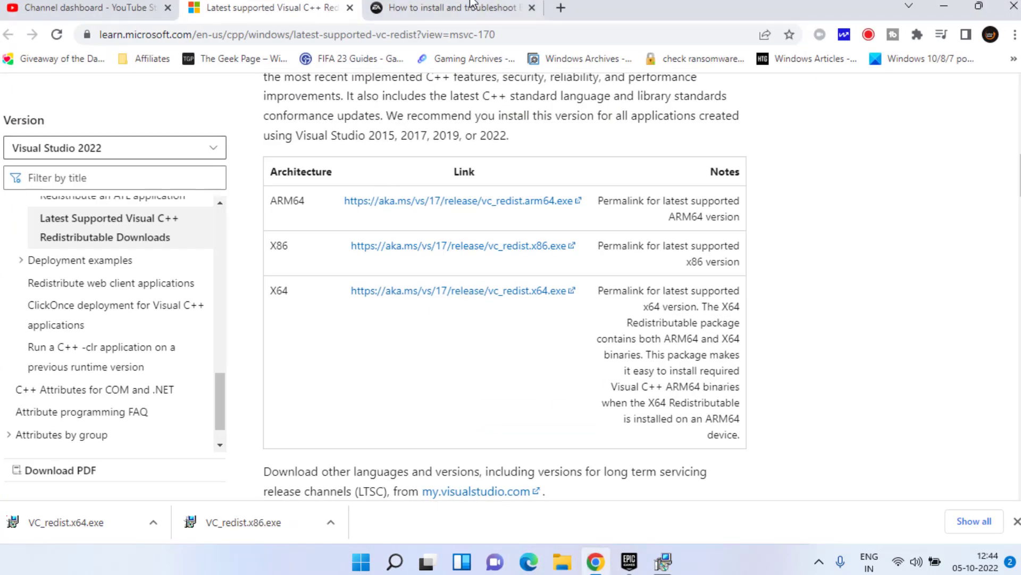
{"action": "left_click", "coordinate": [367, 11]}
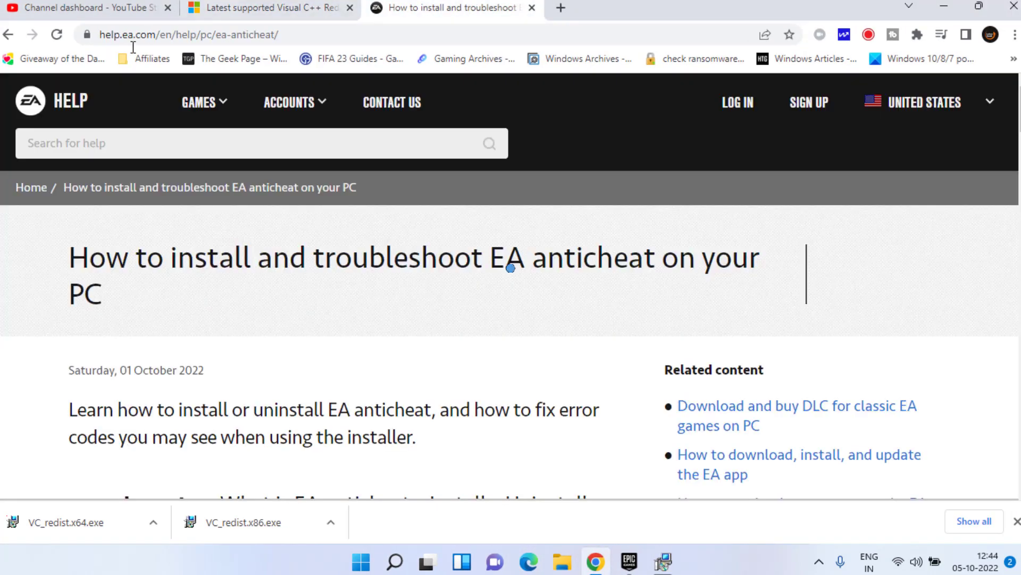
{"action": "triple_click", "coordinate": [107, 279]}
{"action": "scroll", "coordinate": [330, 343], "scroll_direction": "down", "scroll_amount": 8}
{"action": "scroll", "coordinate": [330, 343], "scroll_direction": "down", "scroll_amount": 7}
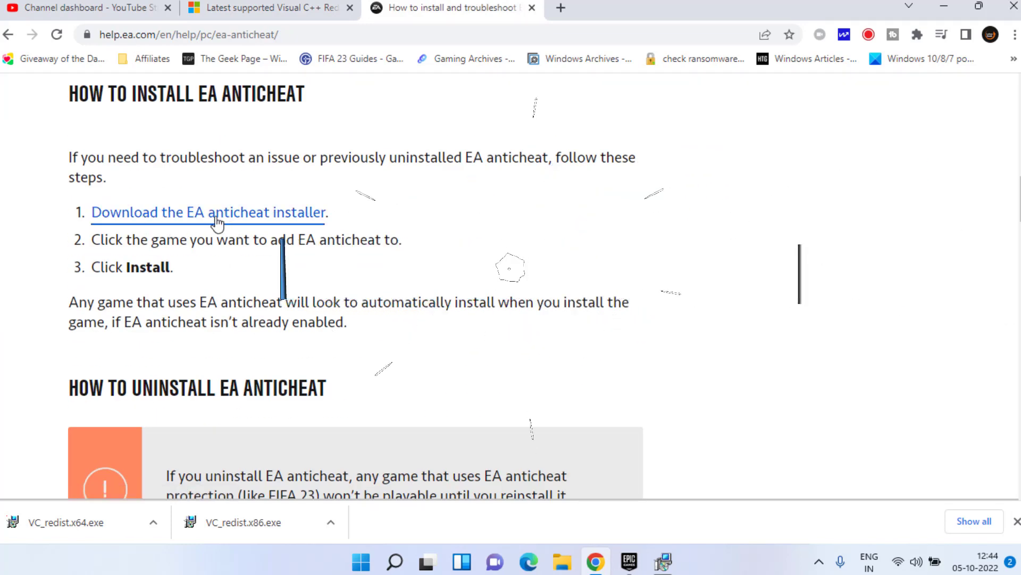
{"action": "left_click", "coordinate": [216, 222]}
{"action": "left_click", "coordinate": [57, 149]}
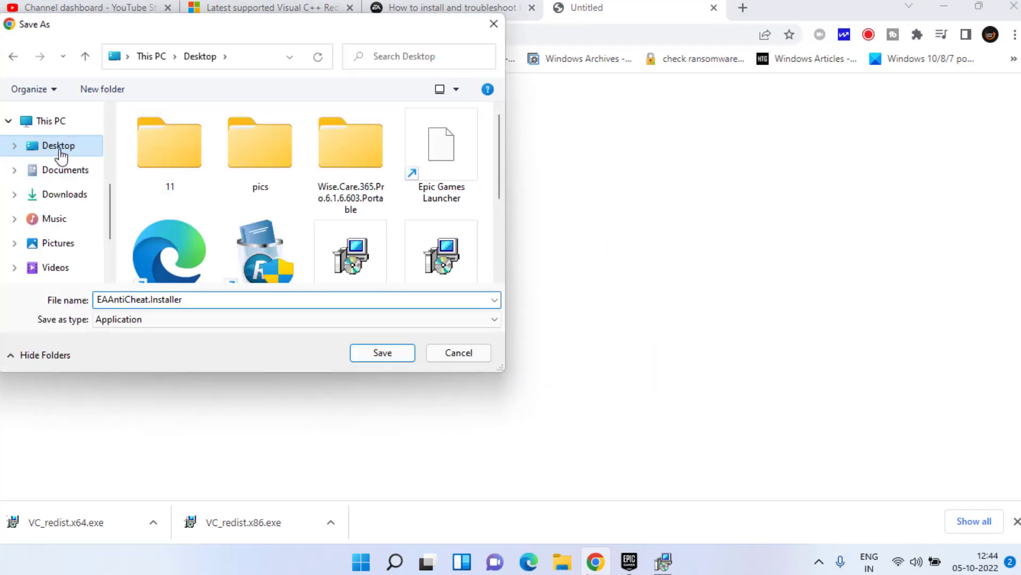
{"action": "left_click", "coordinate": [366, 353]}
{"action": "left_click", "coordinate": [366, 353]}
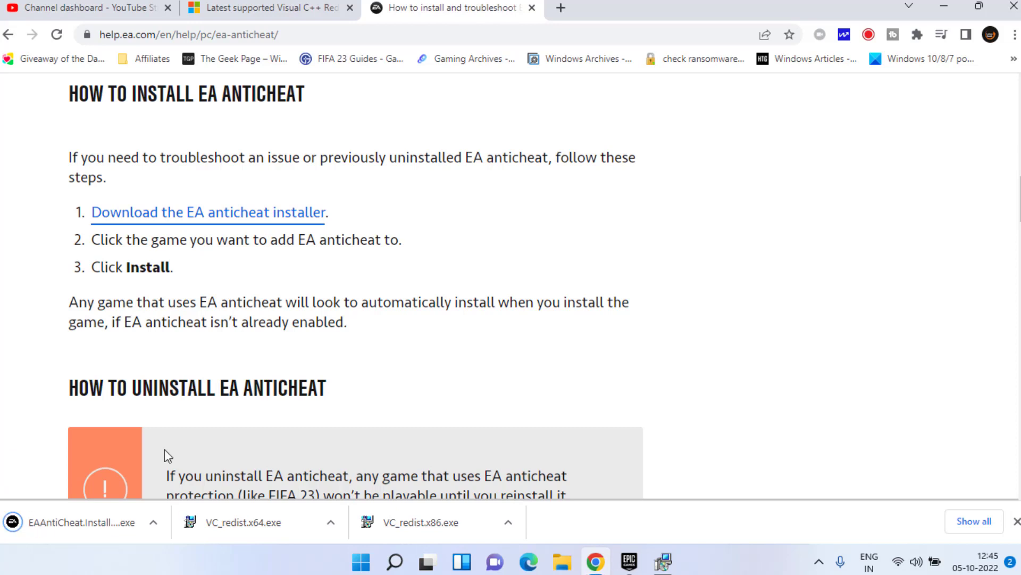
{"action": "left_click", "coordinate": [71, 519]}
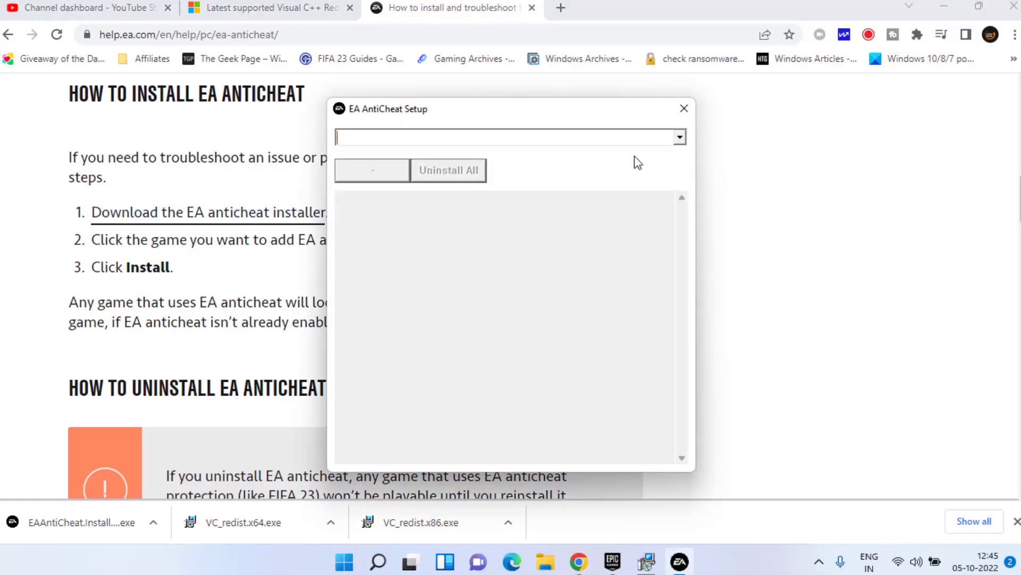
Install EA AntiCheat for FIFA 23, confirm Install success in the log, and close the setup.
{"action": "left_click", "coordinate": [679, 137]}
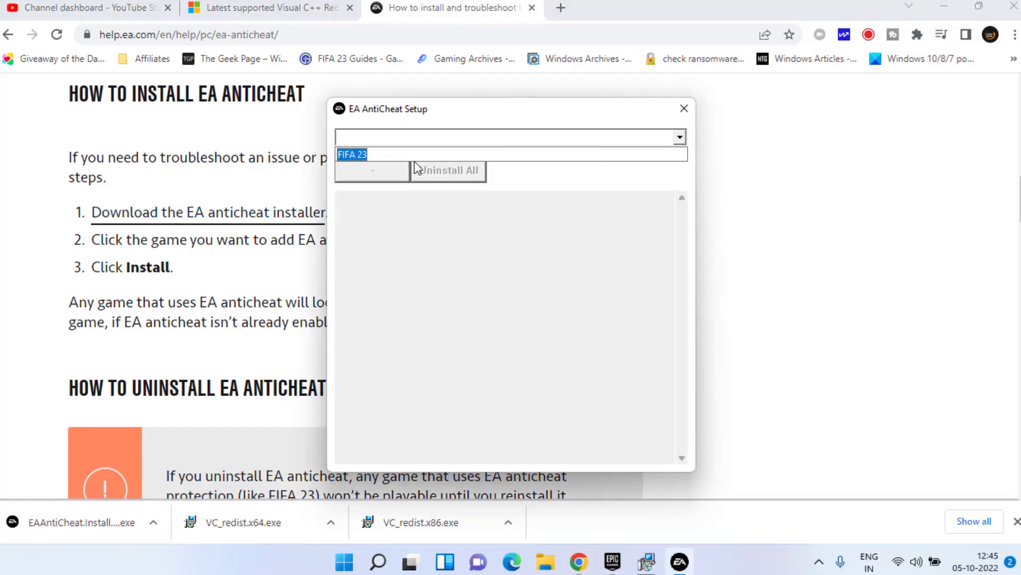
{"action": "left_click", "coordinate": [361, 154]}
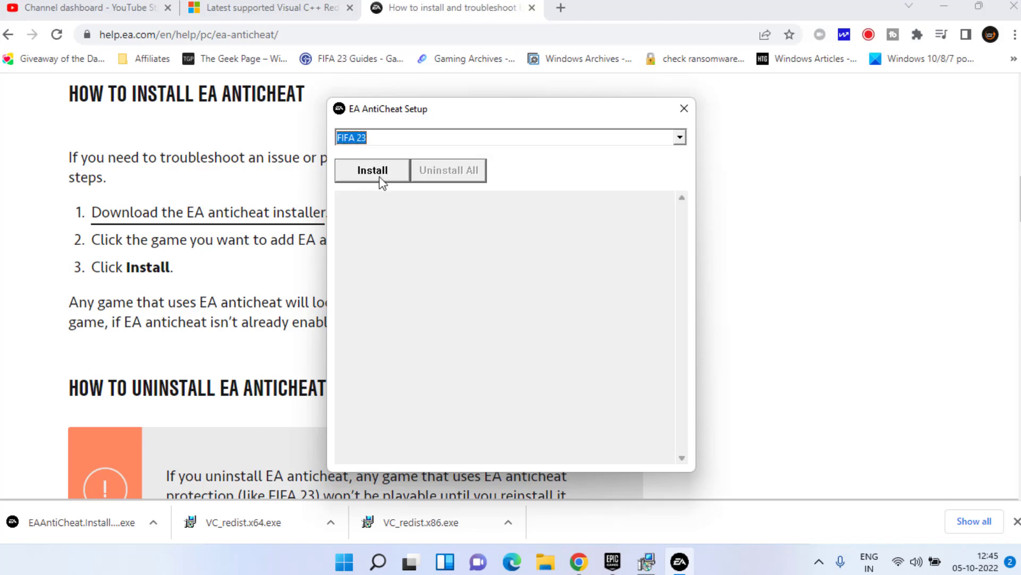
{"action": "left_click", "coordinate": [367, 175]}
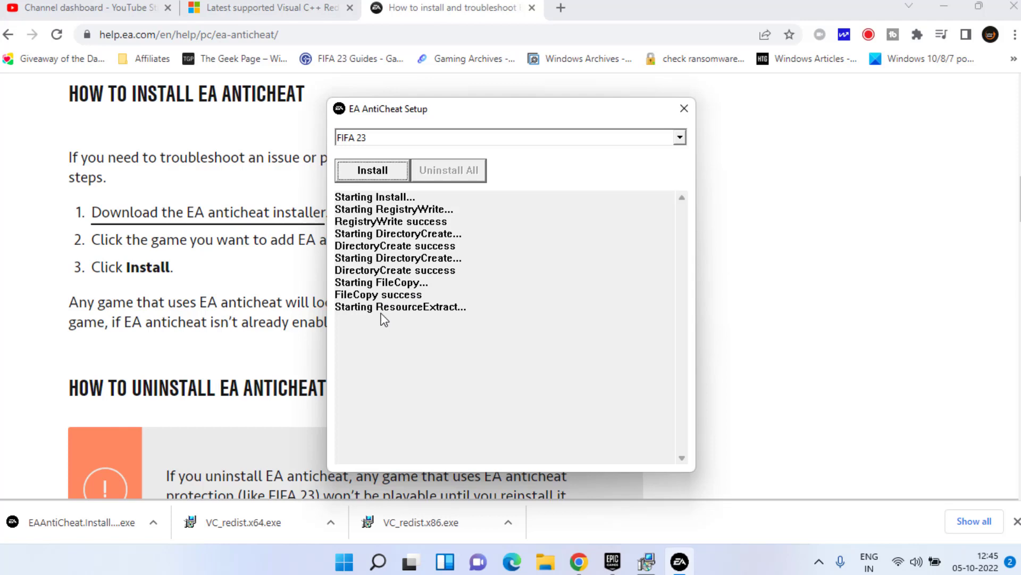
{"action": "left_click_drag", "start_coordinate": [414, 366], "coordinate": [330, 355]}
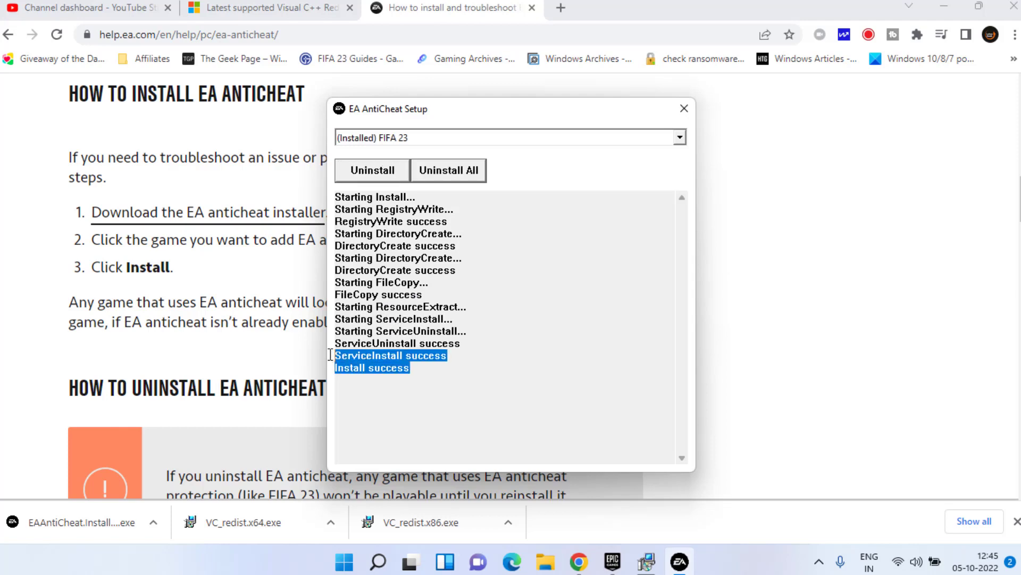
{"action": "left_click", "coordinate": [684, 108]}
{"action": "left_click", "coordinate": [979, 6]}
{"action": "left_click", "coordinate": [905, 62]}
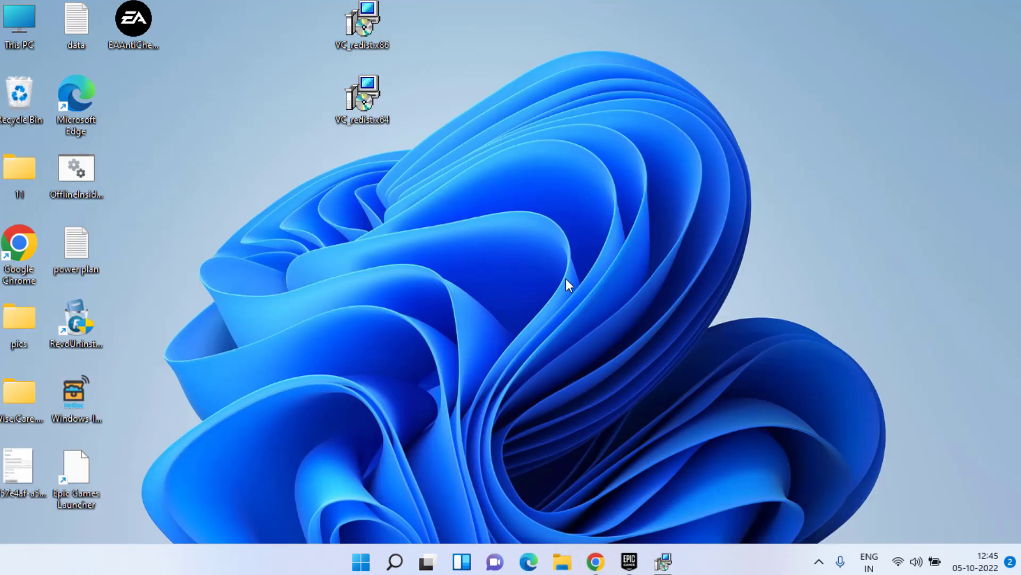